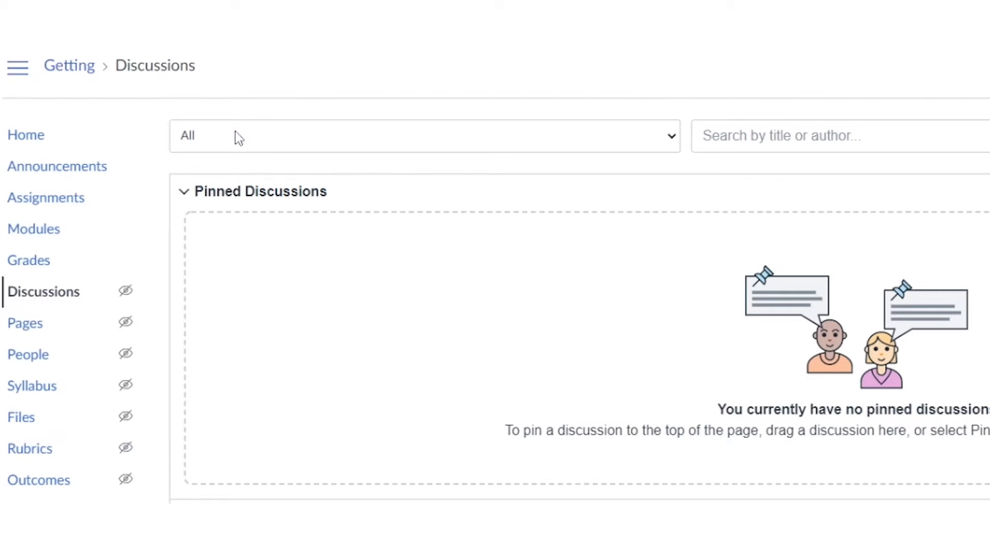
Start a new discussion in the course and title it "Discussion One", leaving its body empty.
left_click(794, 139)
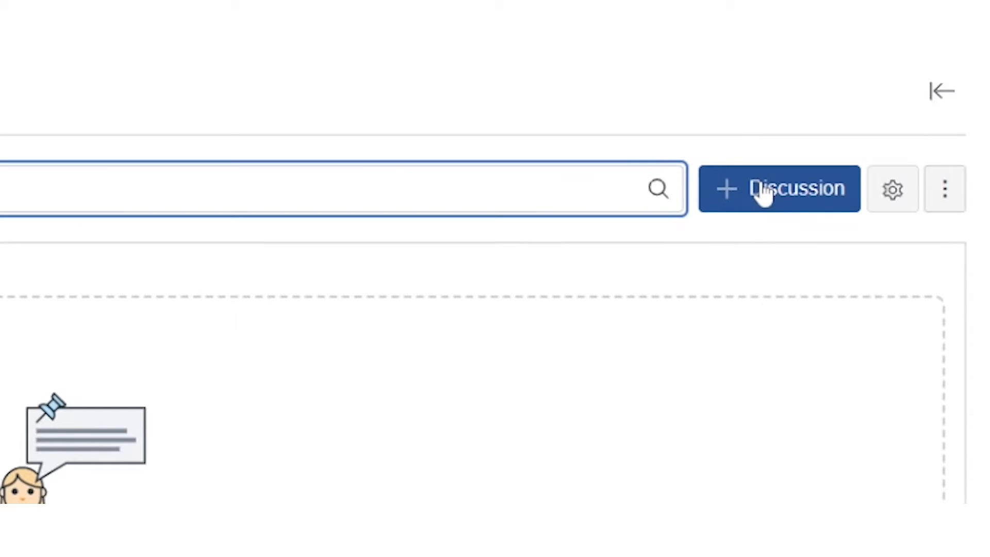
left_click(761, 191)
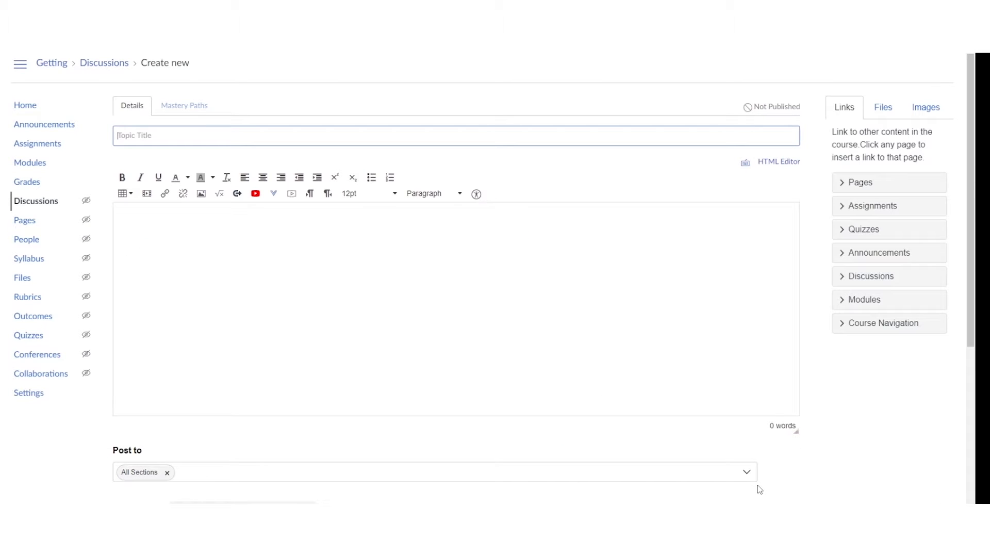
left_click(44, 105)
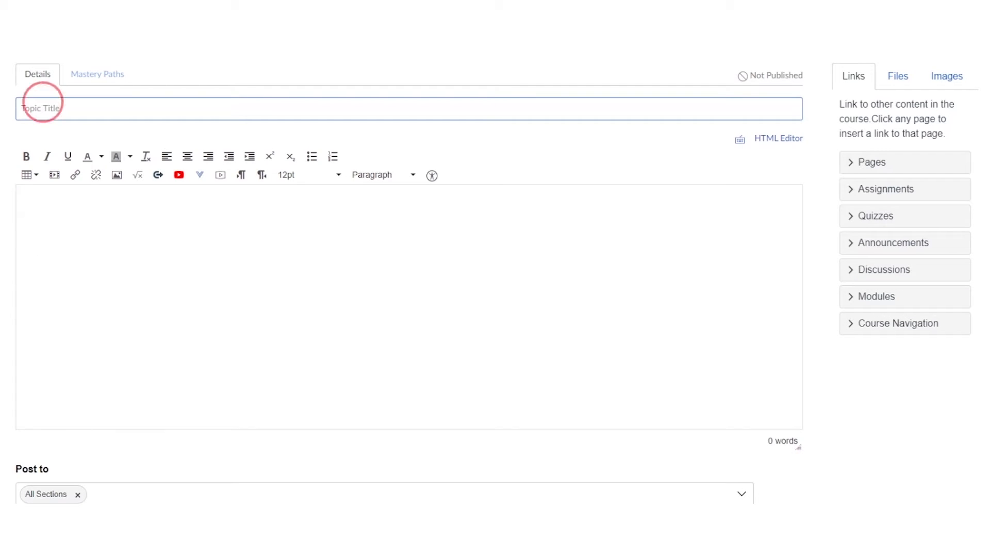
type("Dsi")
key("BackSpace")
key("BackSpace")
type("iscussion ")
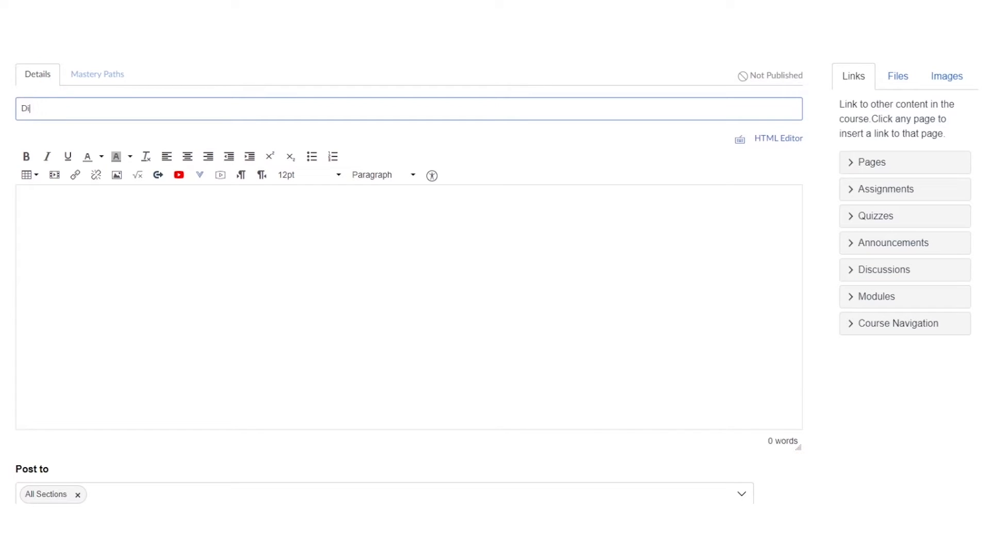
type("One")
left_click(77, 214)
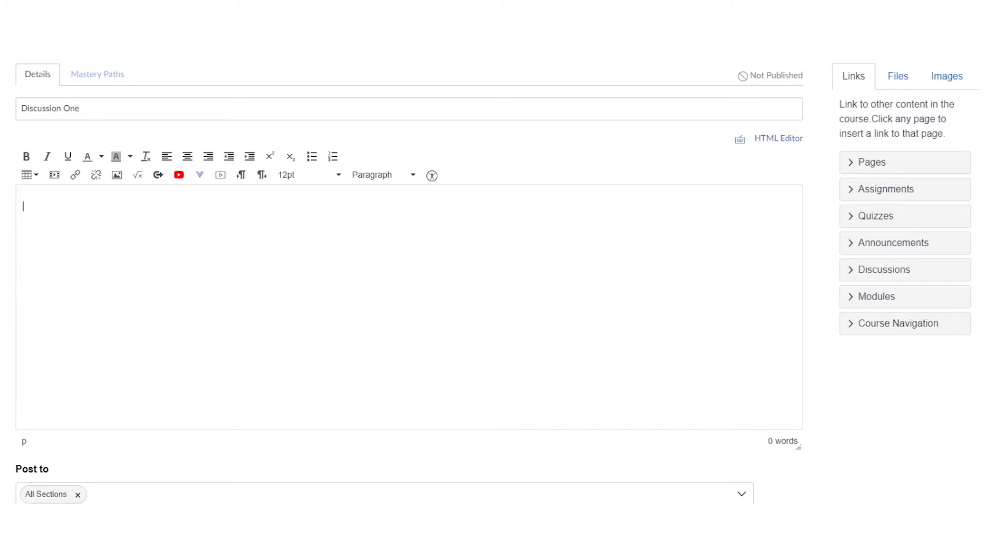
Try the threaded replies option and the option requiring users to post before seeing replies, switching each back off.
scroll(593, 217, "down", 9)
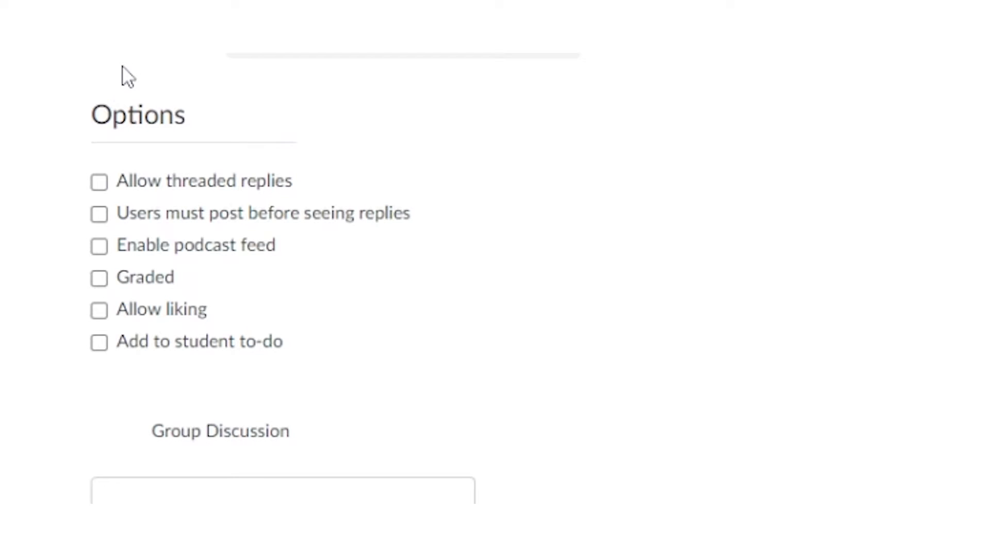
left_click(100, 183)
left_click(100, 184)
left_click(100, 216)
left_click(99, 213)
Mark the discussion as graded and as a group discussion, dismissing the group set creation form.
left_click(99, 278)
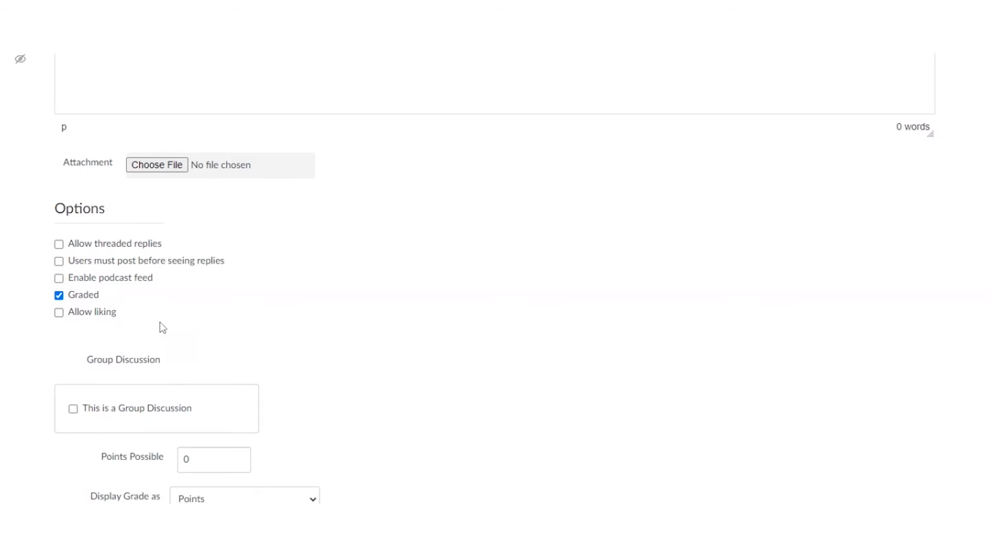
scroll(181, 314, "down", 5)
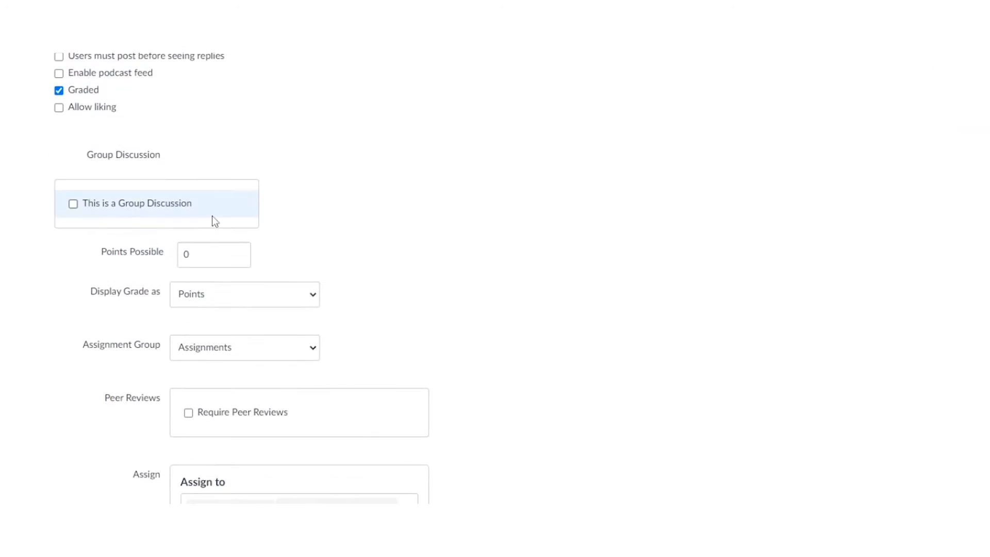
scroll(215, 258, "down", 2)
scroll(215, 287, "up", 1)
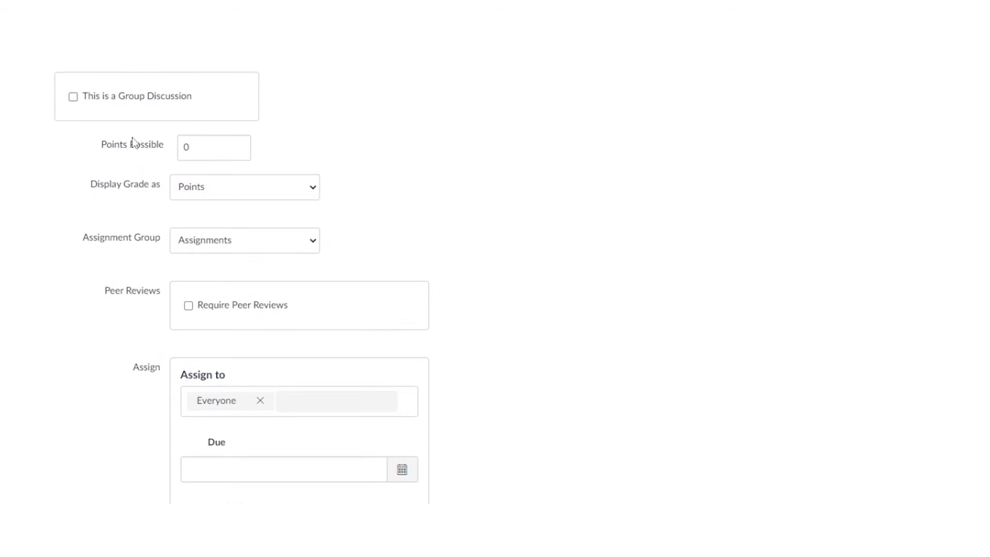
left_click(73, 97)
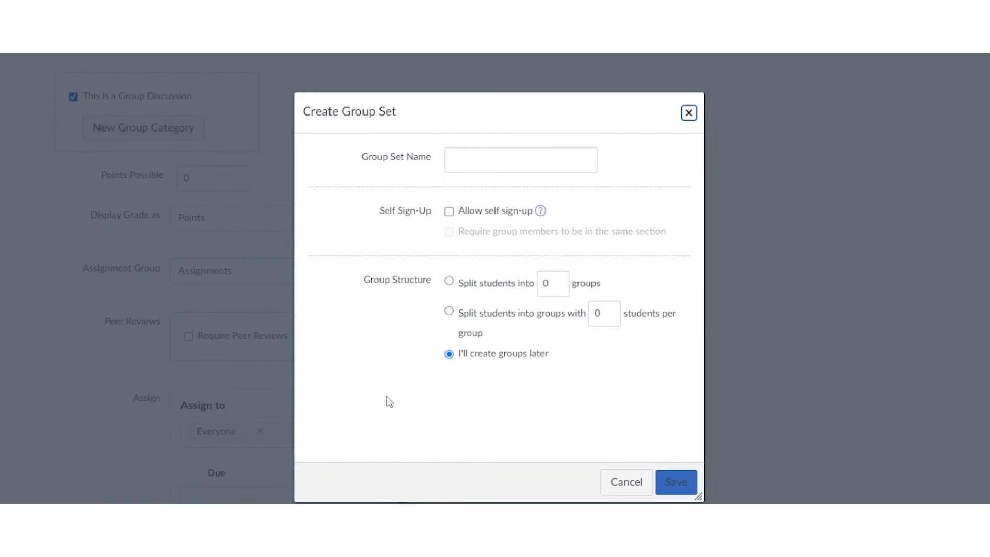
left_click(689, 113)
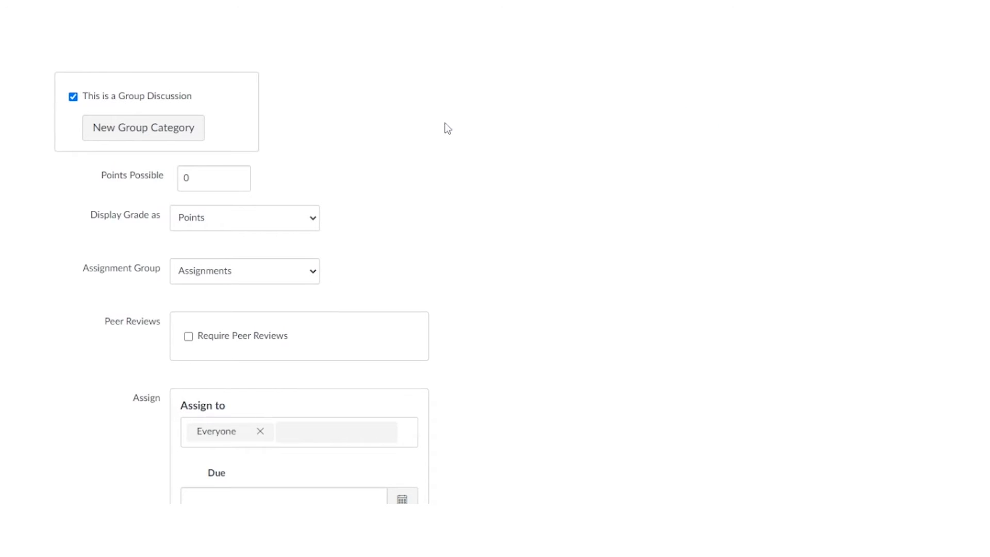
Set the discussion's points possible to 1 and check the grade display choices, keeping Points.
double_click(188, 177)
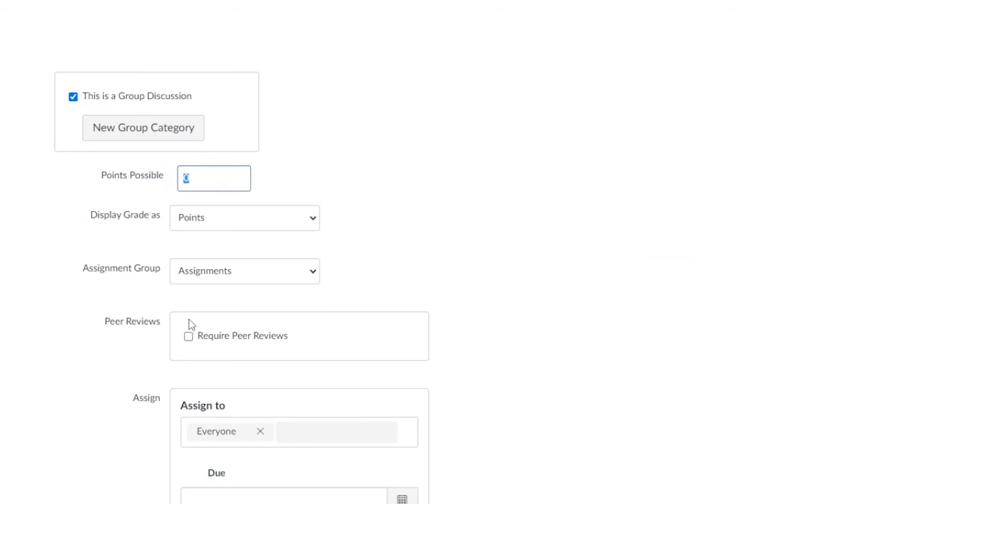
type("1")
left_click(251, 225)
left_click(413, 251)
Set the due date for everyone to Oct 30 11:59pm.
scroll(260, 249, "down", 2)
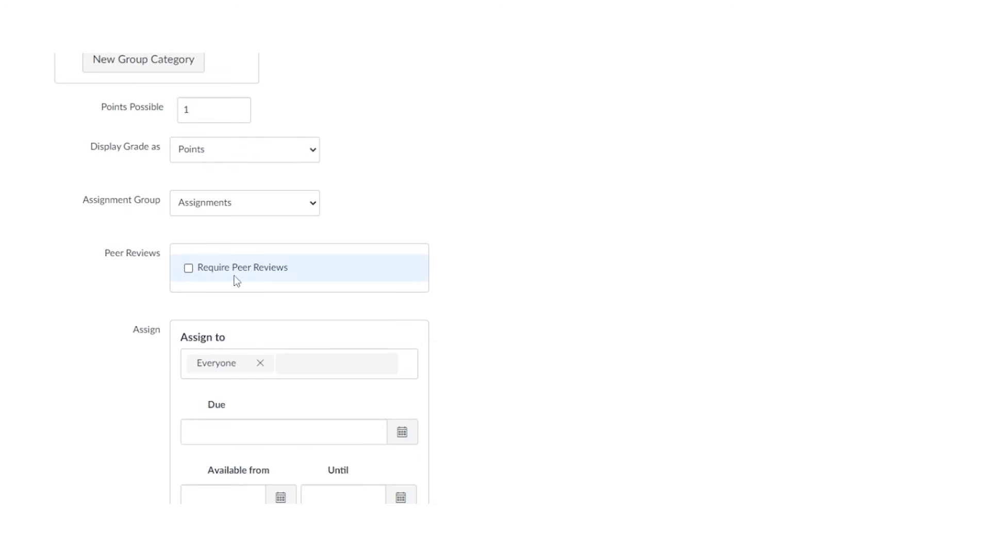
left_click(403, 432)
left_click(402, 432)
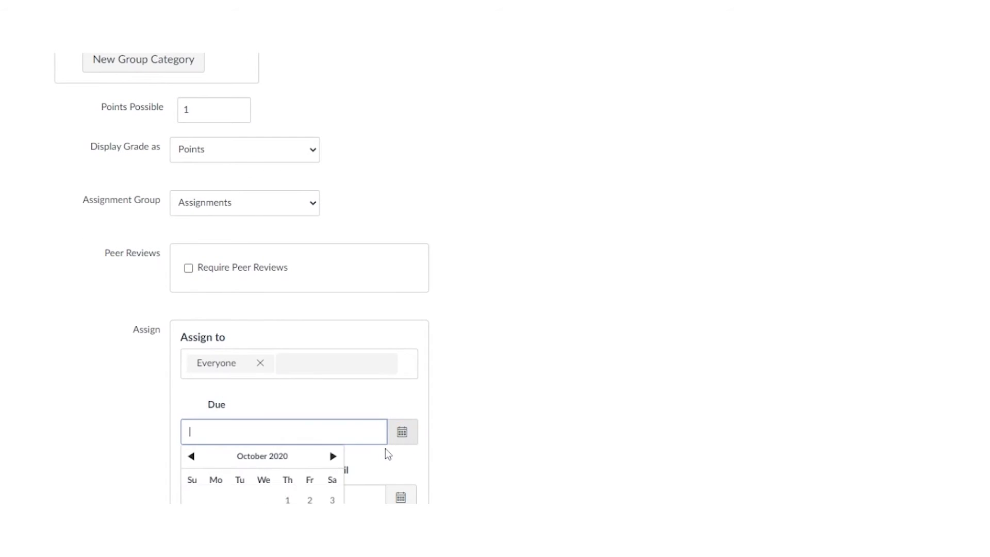
type("Oct 30 11:59pm")
left_click(580, 423)
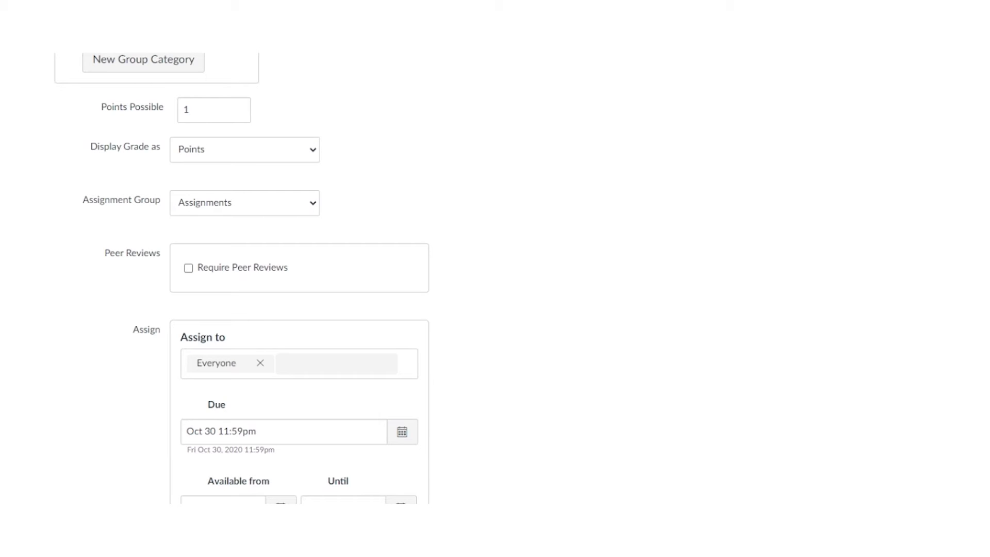
Turn off grading and try the liking and student to-do options, switching both back off.
scroll(580, 422, "up", 5)
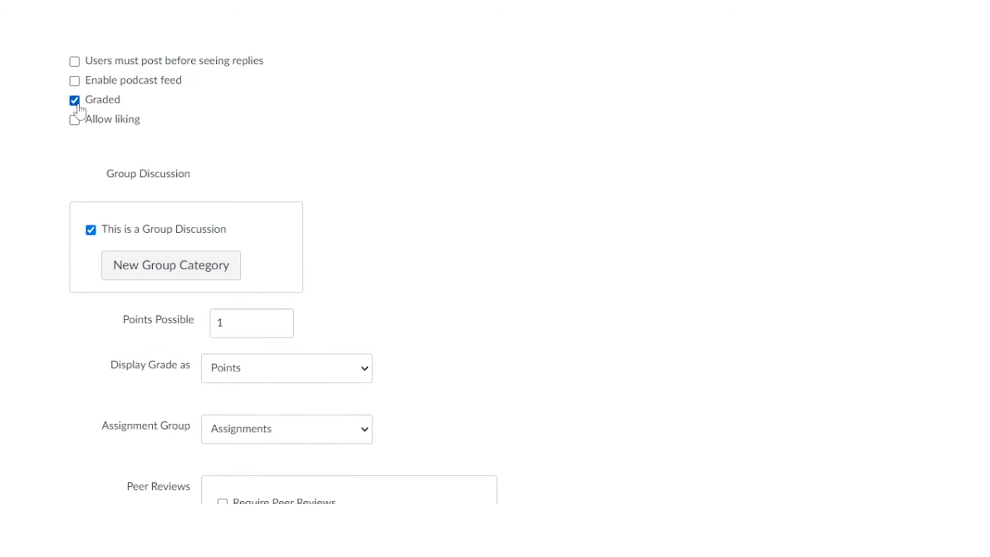
left_click(74, 100)
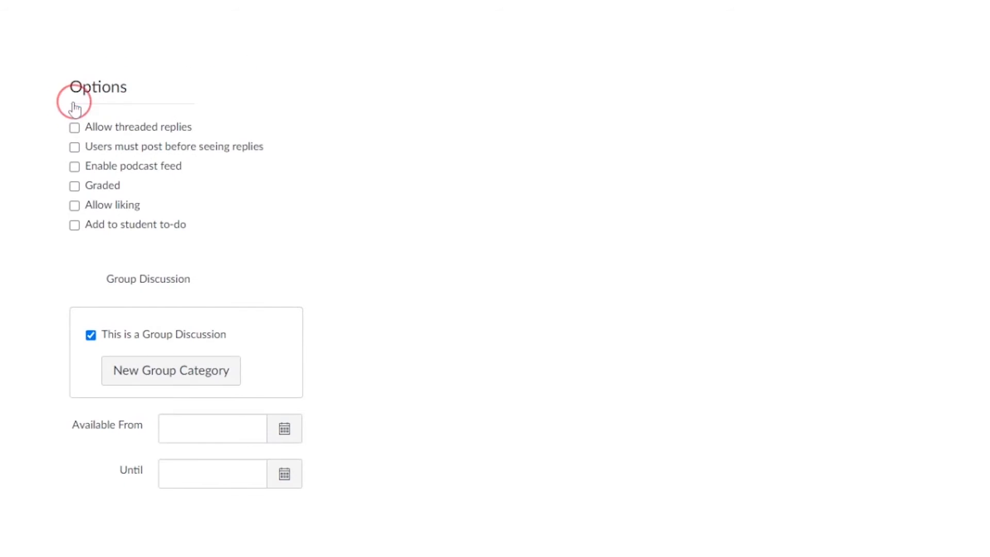
left_click(74, 206)
left_click(74, 206)
left_click(74, 224)
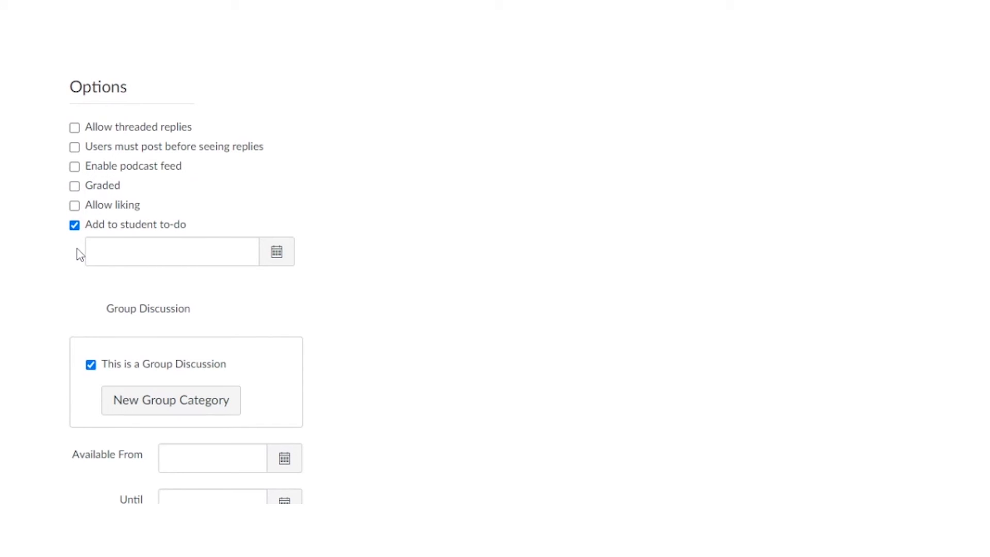
left_click(75, 225)
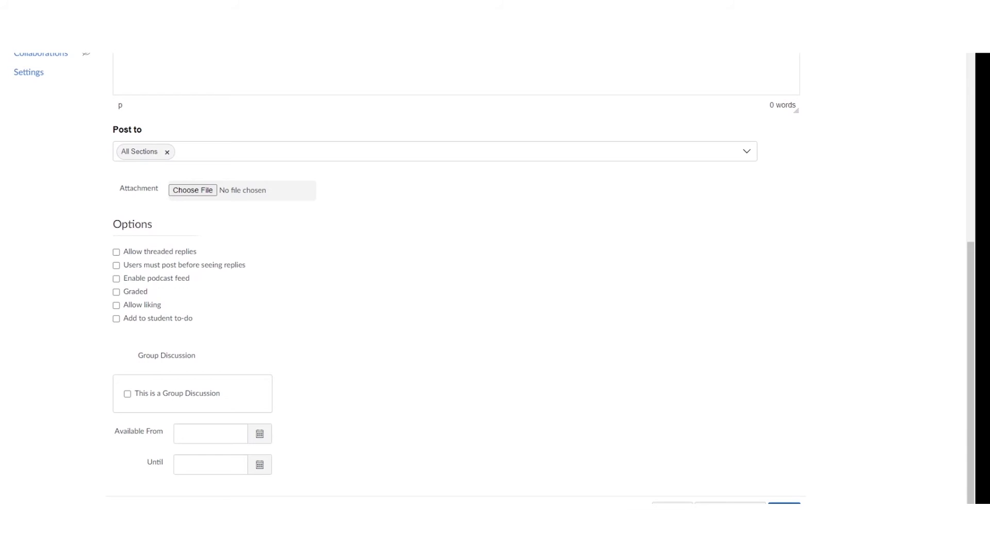
Save the discussion and move Discussion One into Pinned Discussions on the course's discussion list.
left_click(778, 504)
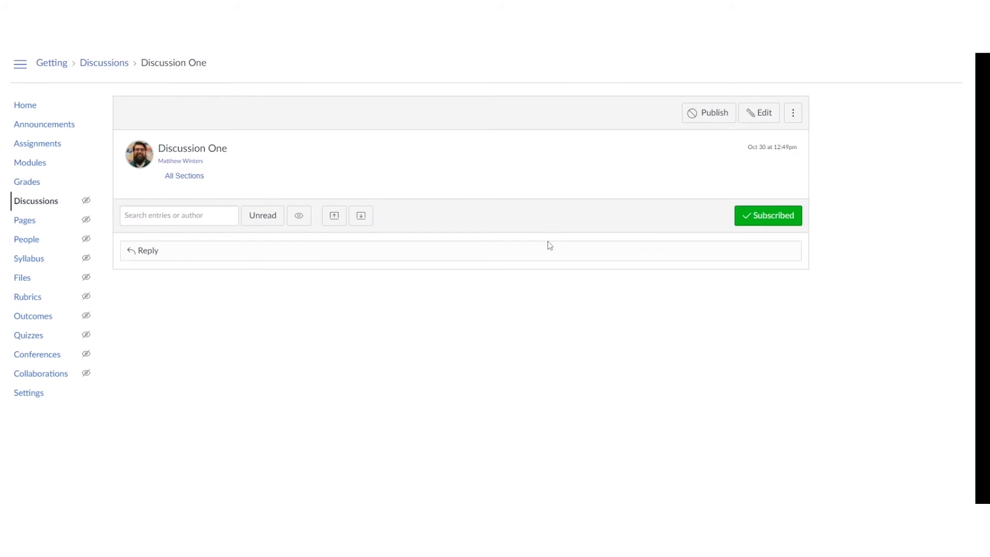
left_click(51, 205)
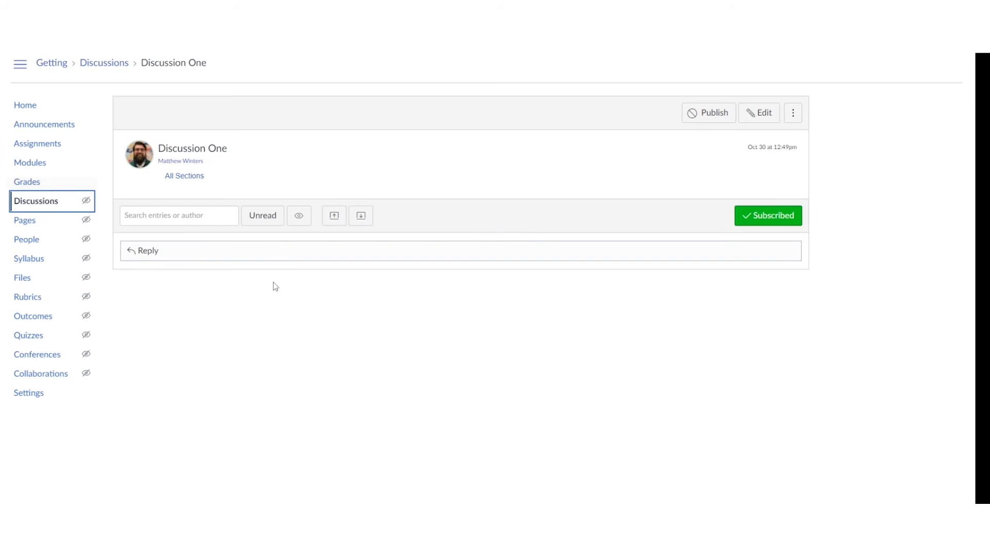
scroll(362, 474, "down", 1)
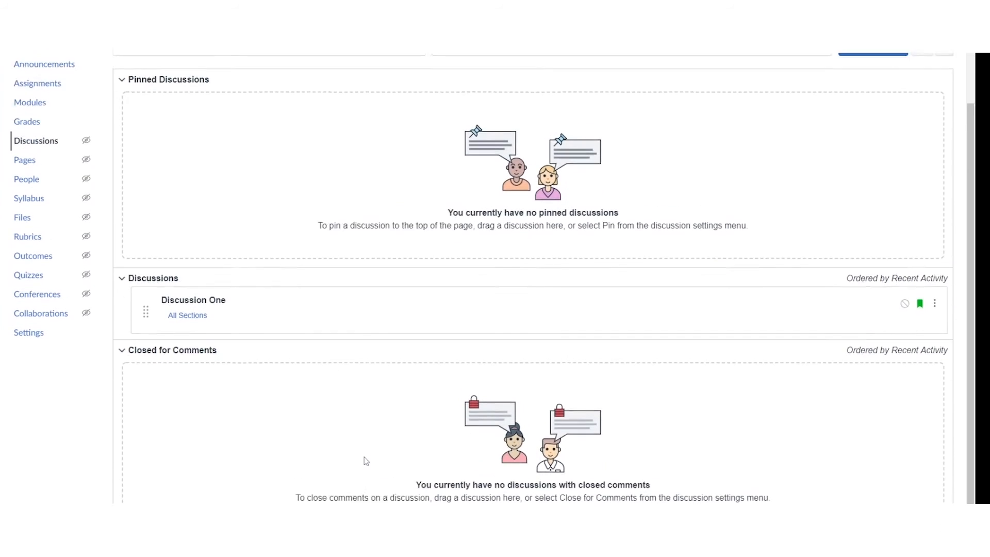
scroll(365, 461, "up", 1)
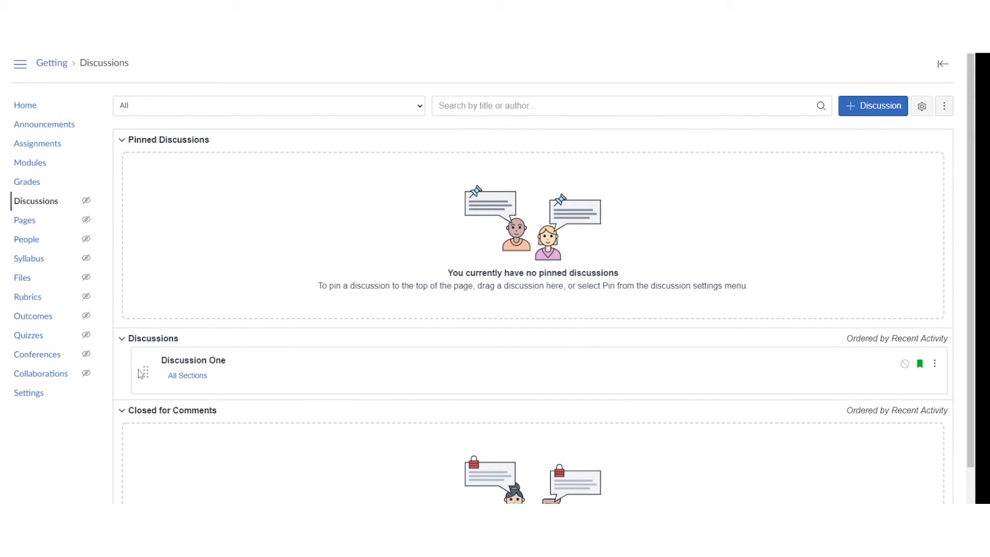
left_click_drag(143, 372, 165, 175)
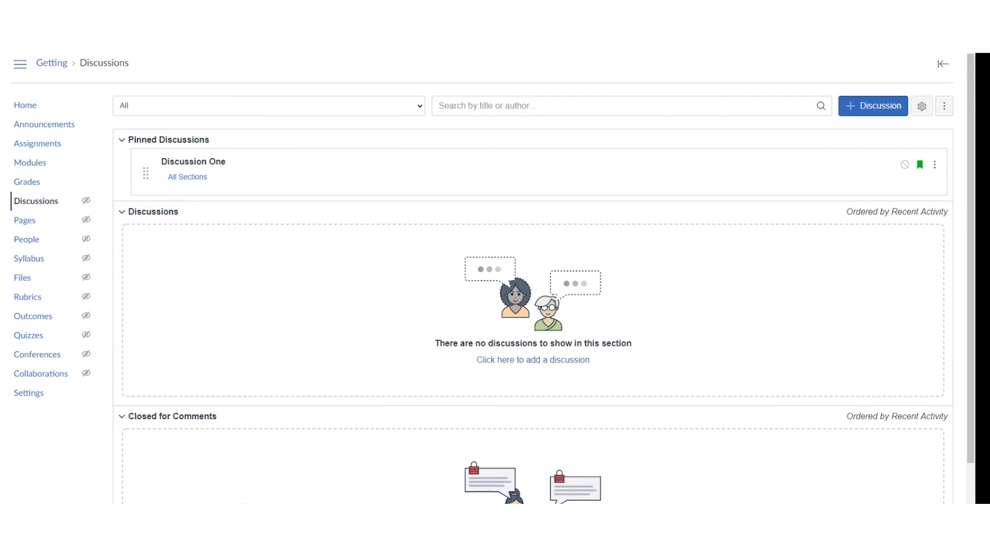